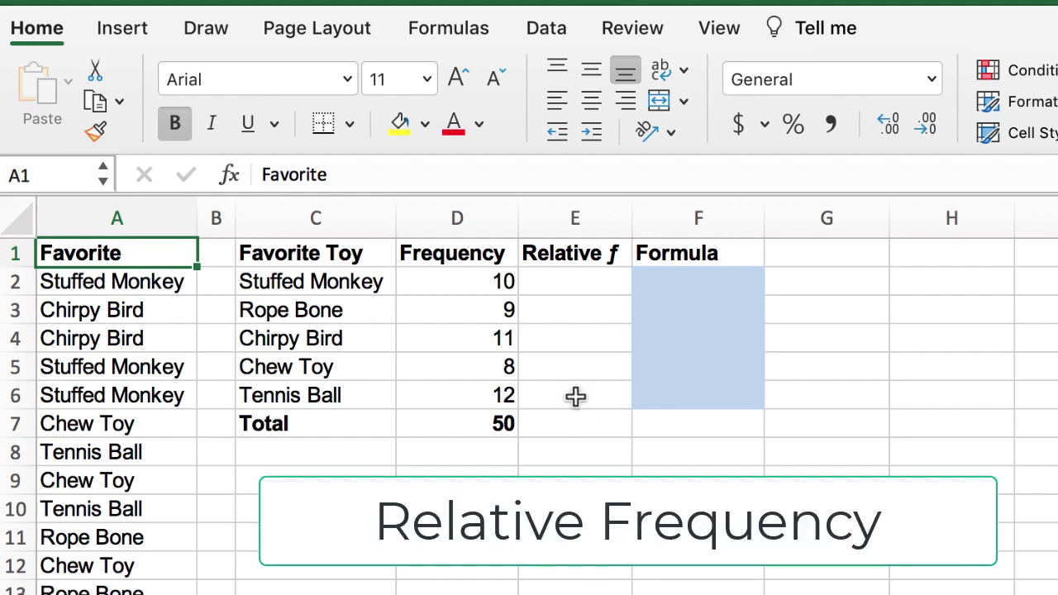
Calculate the Stuffed Monkey relative frequency in E2 with =D2/$D$7, keeping the total's cell reference absolute
{"action": "left_click", "coordinate": [589, 281]}
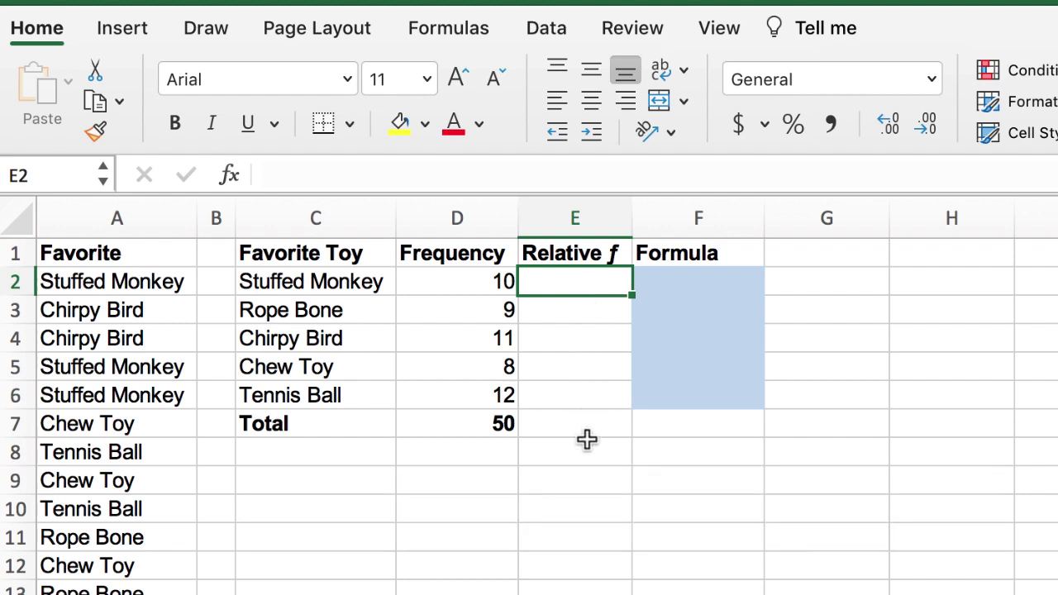
{"action": "type", "text": "="}
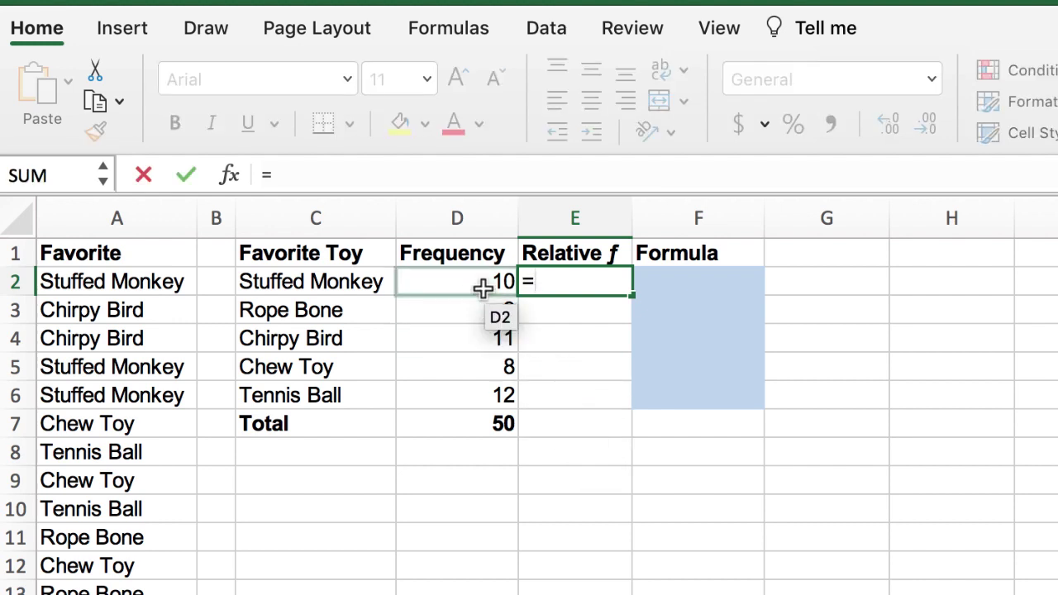
{"action": "left_click", "coordinate": [480, 282]}
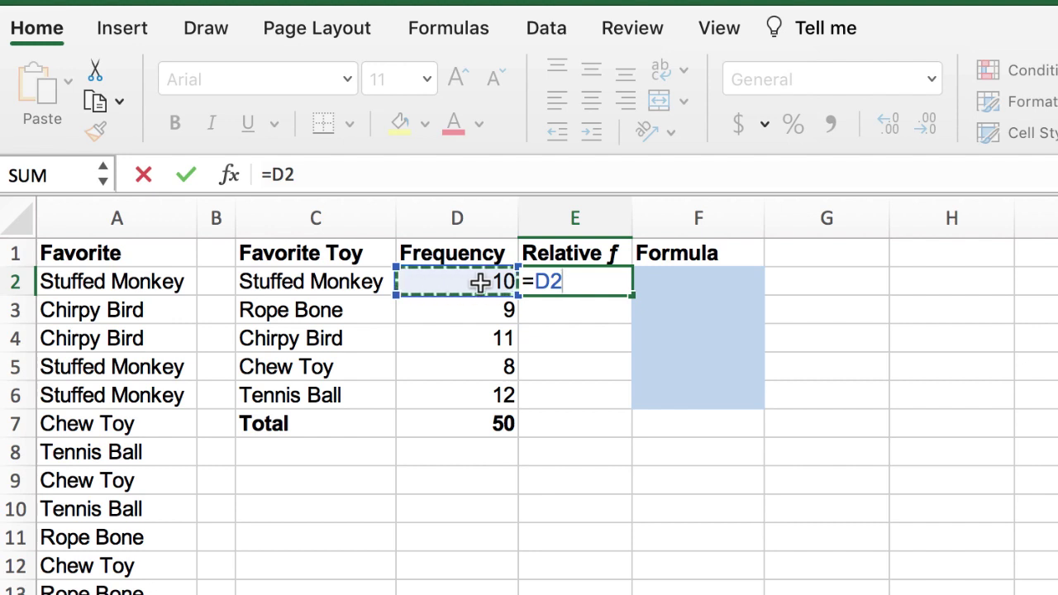
{"action": "type", "text": "/"}
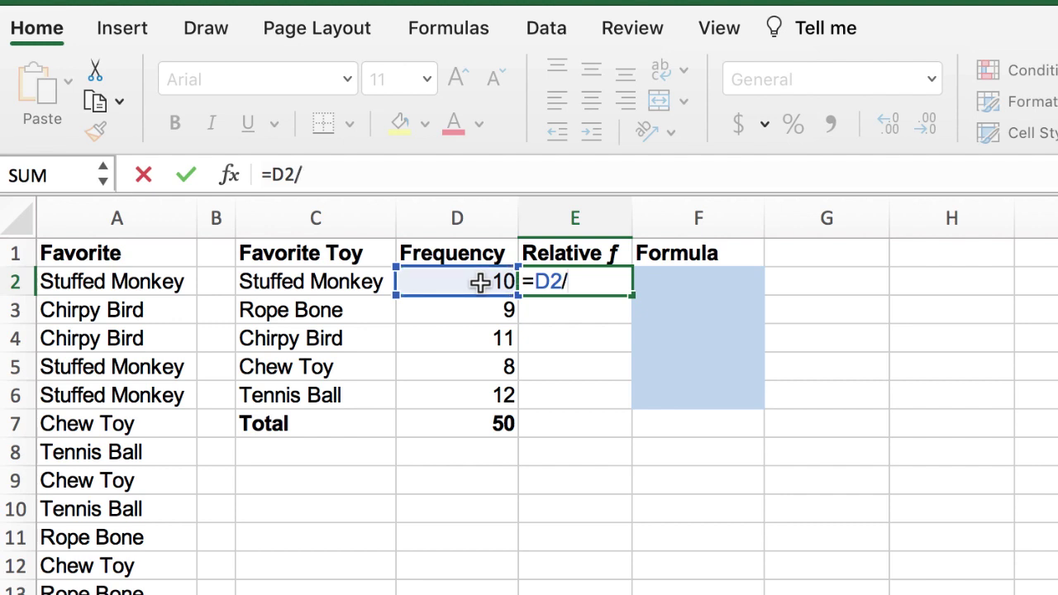
{"action": "left_click", "coordinate": [481, 426]}
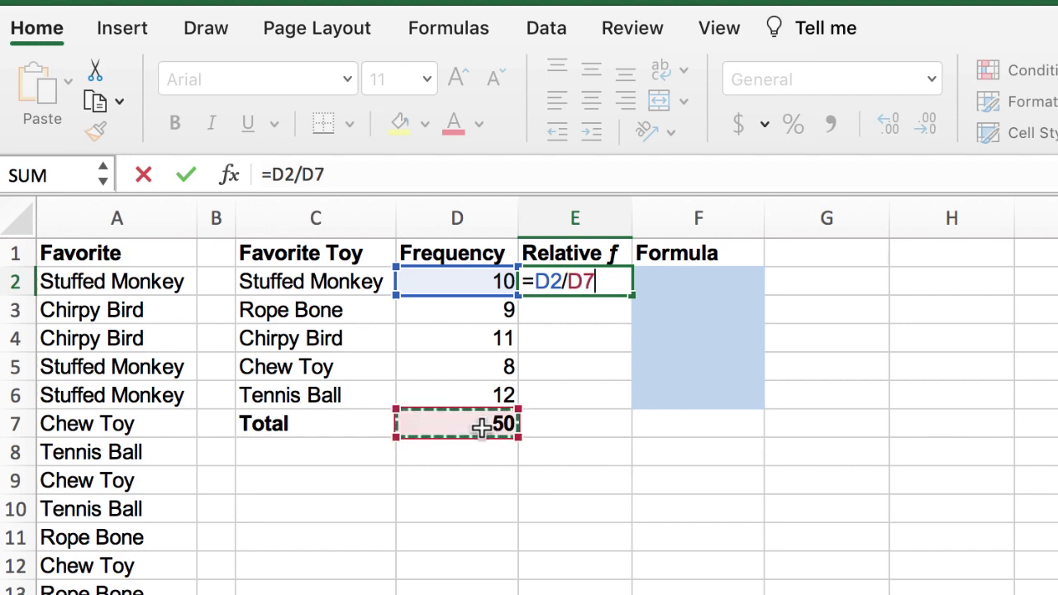
{"action": "left_click", "coordinate": [302, 175]}
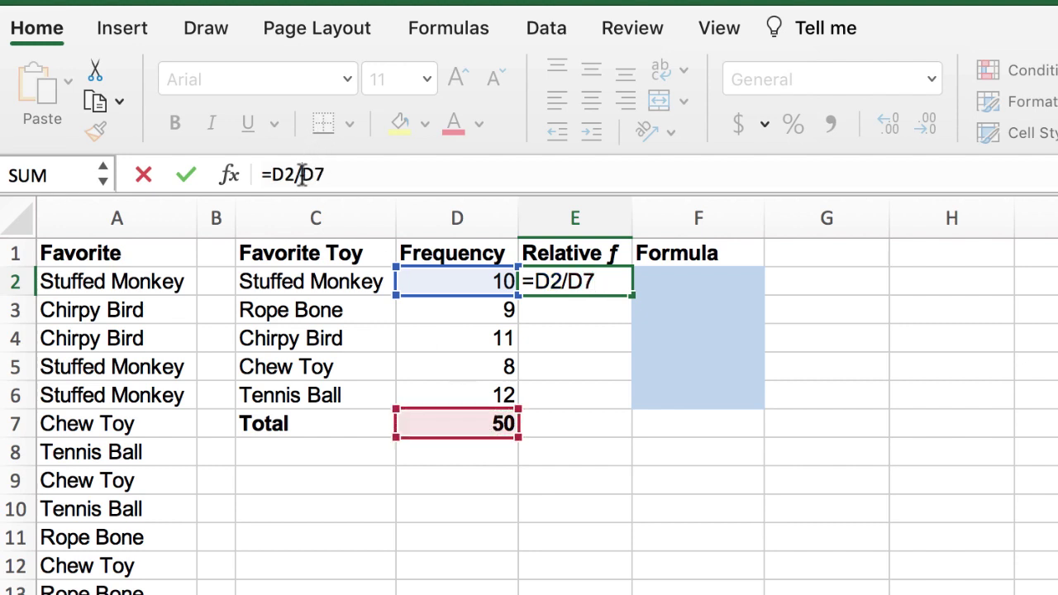
{"action": "type", "text": "$"}
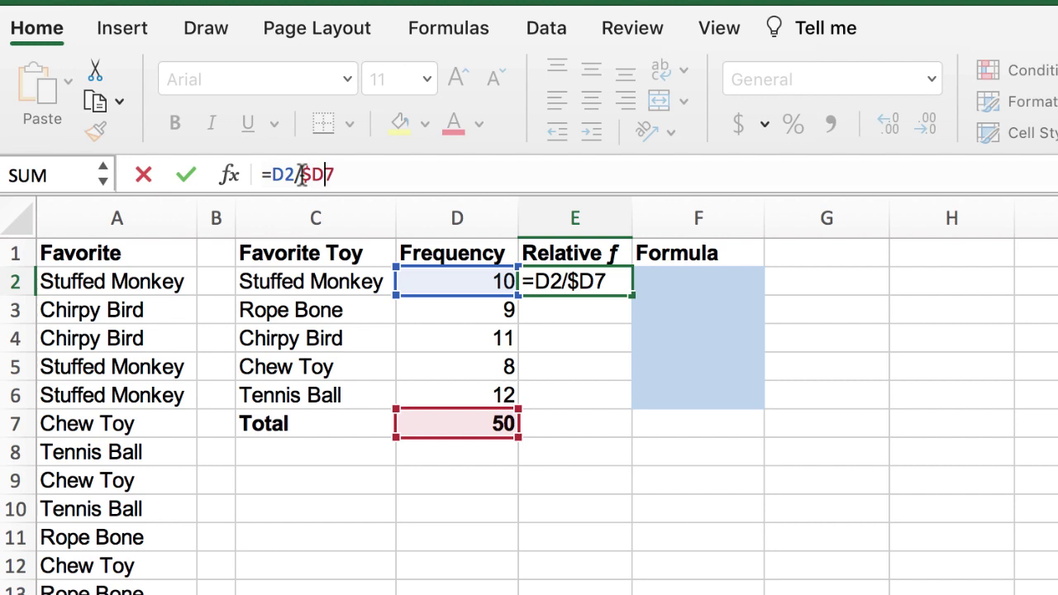
{"action": "key", "text": "Right"}
{"action": "type", "text": "$"}
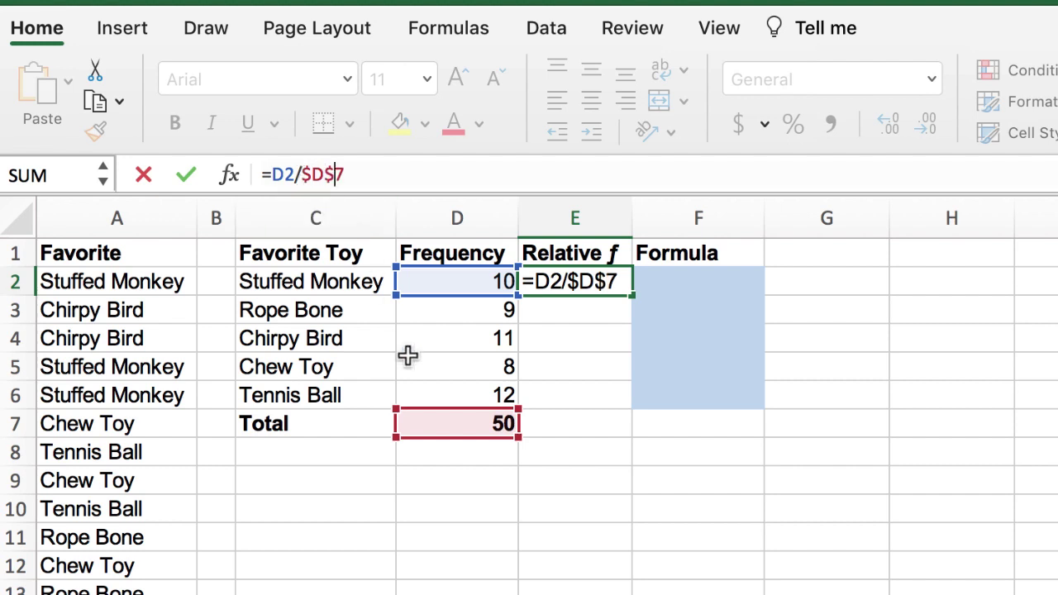
{"action": "key", "text": "Return"}
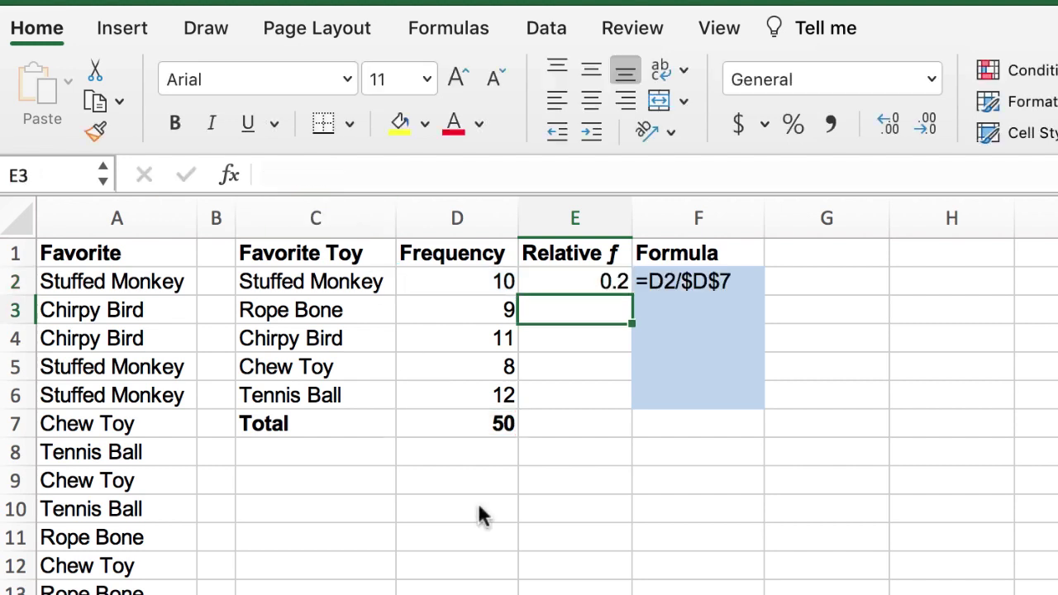
Copy the relative frequency formula from E2 down through E6 for the remaining toys
{"action": "left_click", "coordinate": [590, 280]}
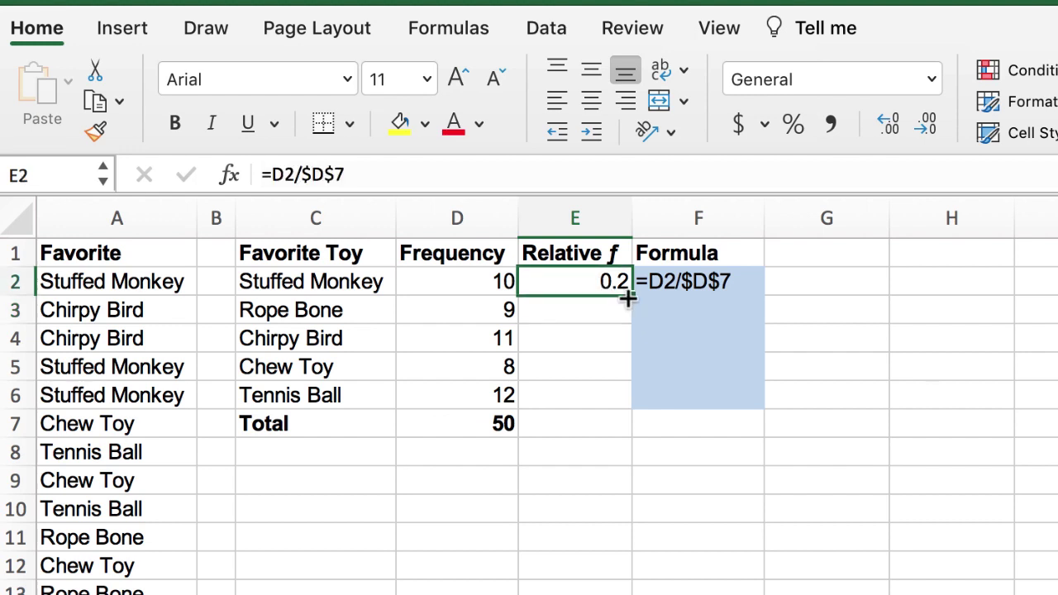
{"action": "left_click_drag", "start_coordinate": [628, 299], "coordinate": [622, 402]}
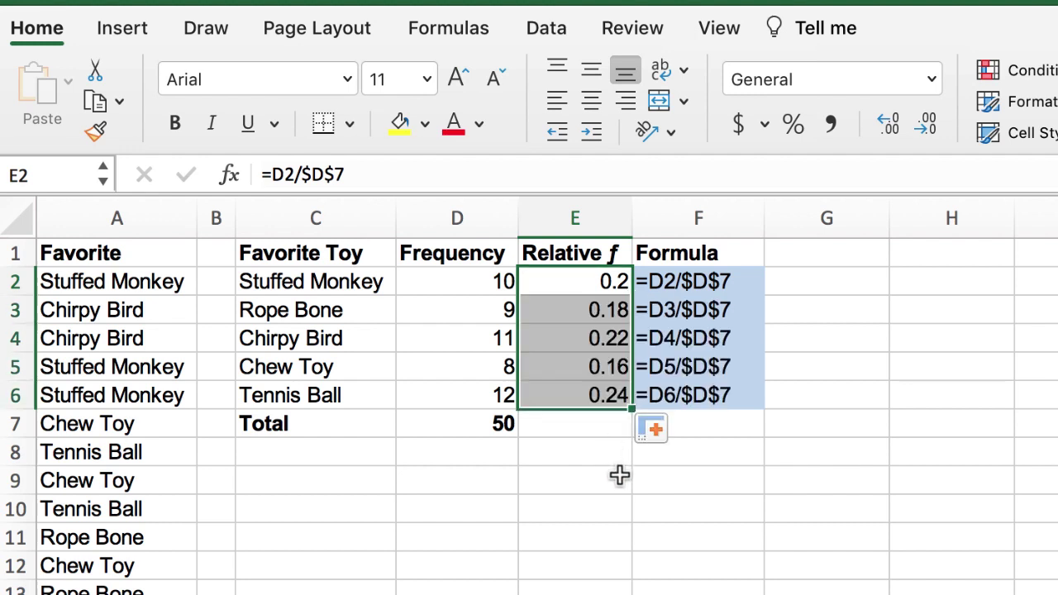
{"action": "left_click", "coordinate": [710, 516]}
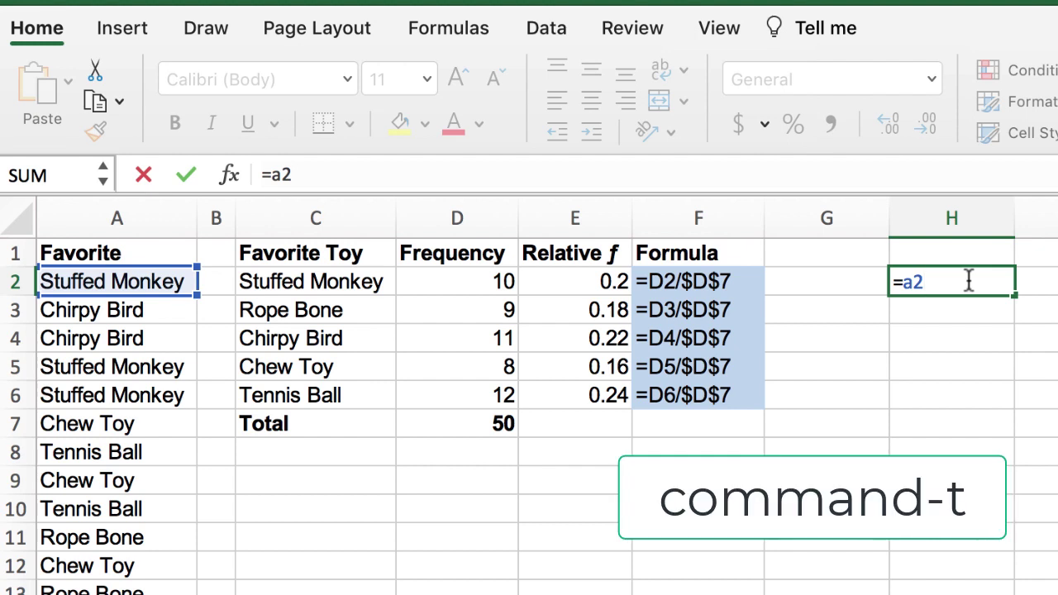
Cycle the A2 reference in H2's formula through its absolute, mixed and relative forms, starting with $A$2
{"action": "key", "text": "super+t"}
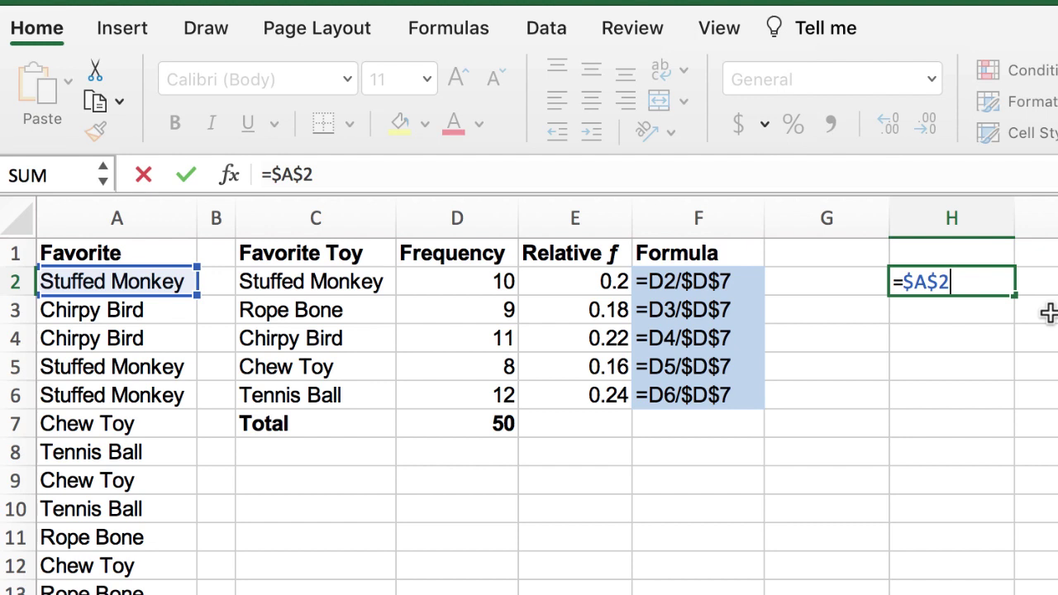
{"action": "key", "text": "super+t"}
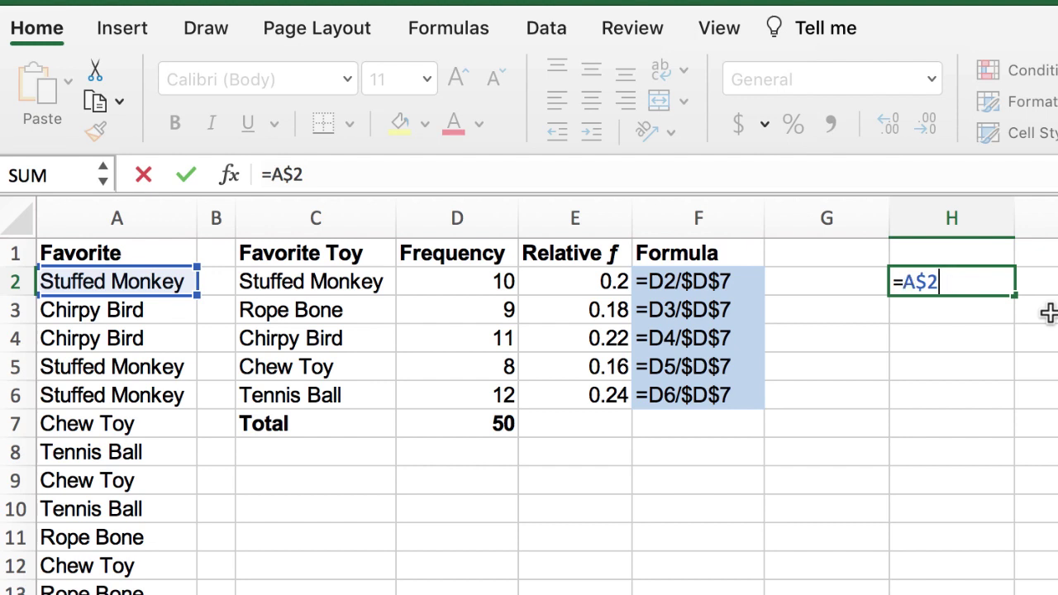
{"action": "key", "text": "super+t"}
{"action": "key", "text": "super+t"}
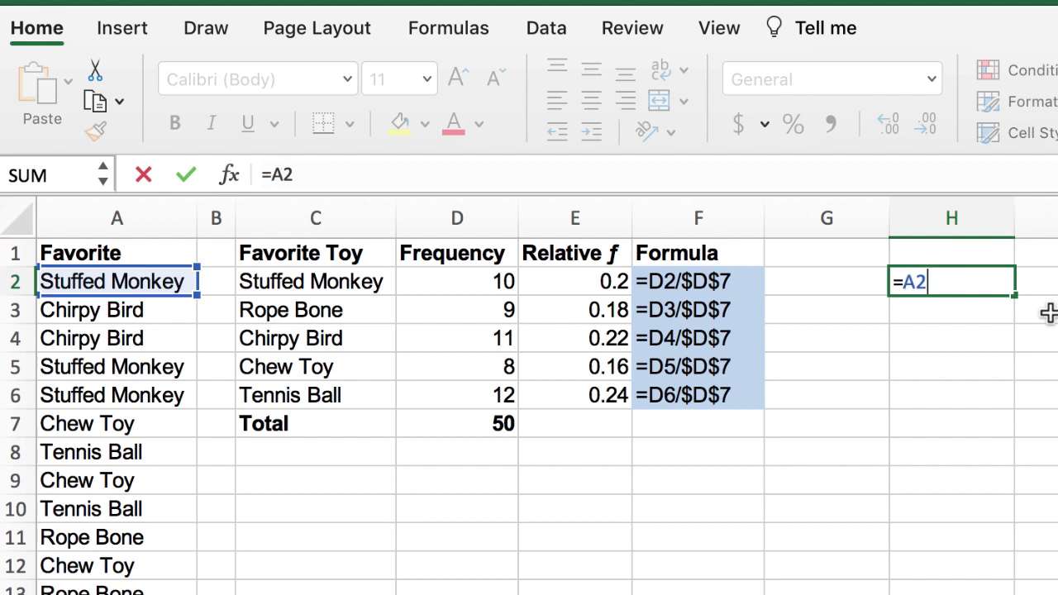
{"action": "key", "text": "super+t"}
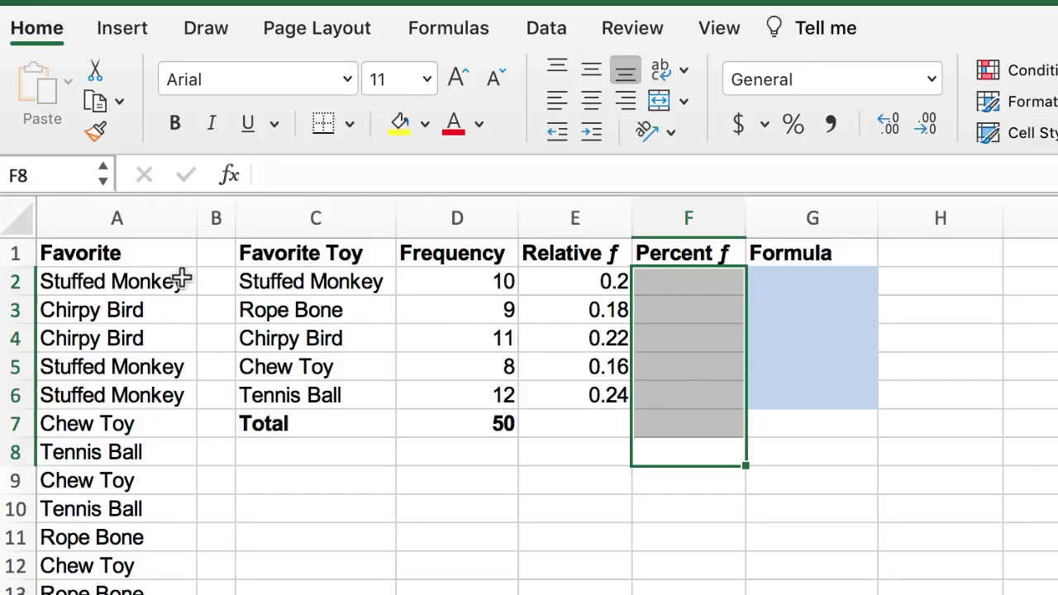
{"action": "left_click", "coordinate": [172, 251]}
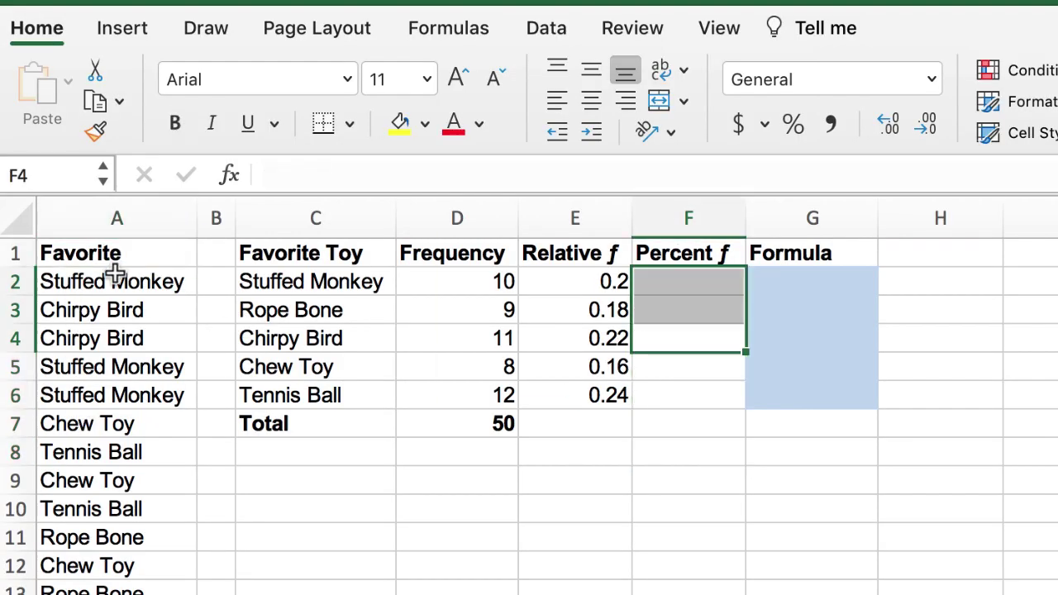
{"action": "left_click", "coordinate": [133, 252]}
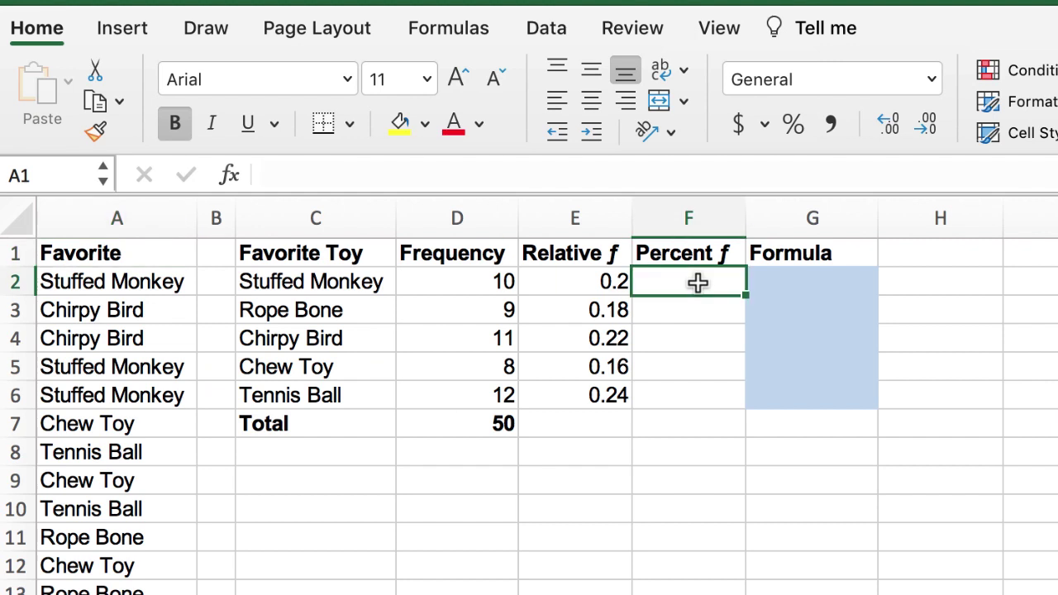
Calculate the Stuffed Monkey percent frequency in F2 with the formula =E2*100
{"action": "left_click", "coordinate": [692, 281]}
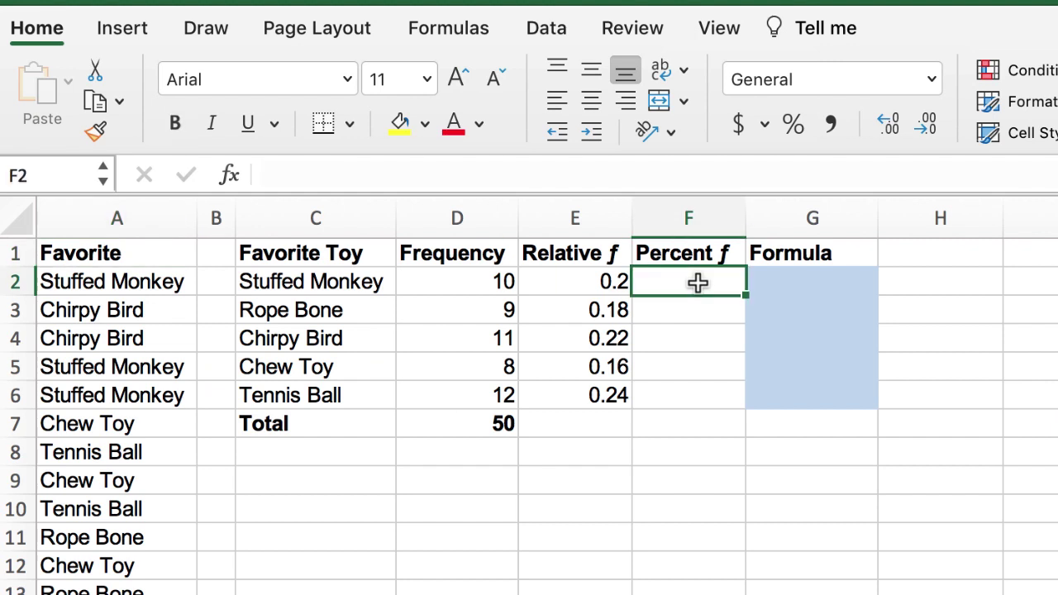
{"action": "type", "text": "="}
{"action": "left_click", "coordinate": [601, 282]}
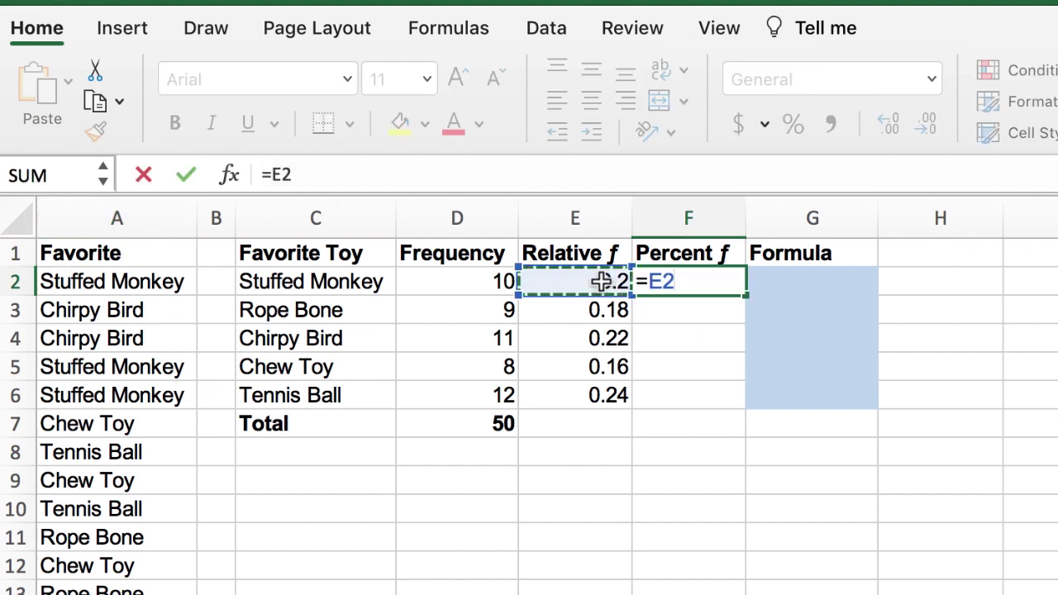
{"action": "type", "text": "*100"}
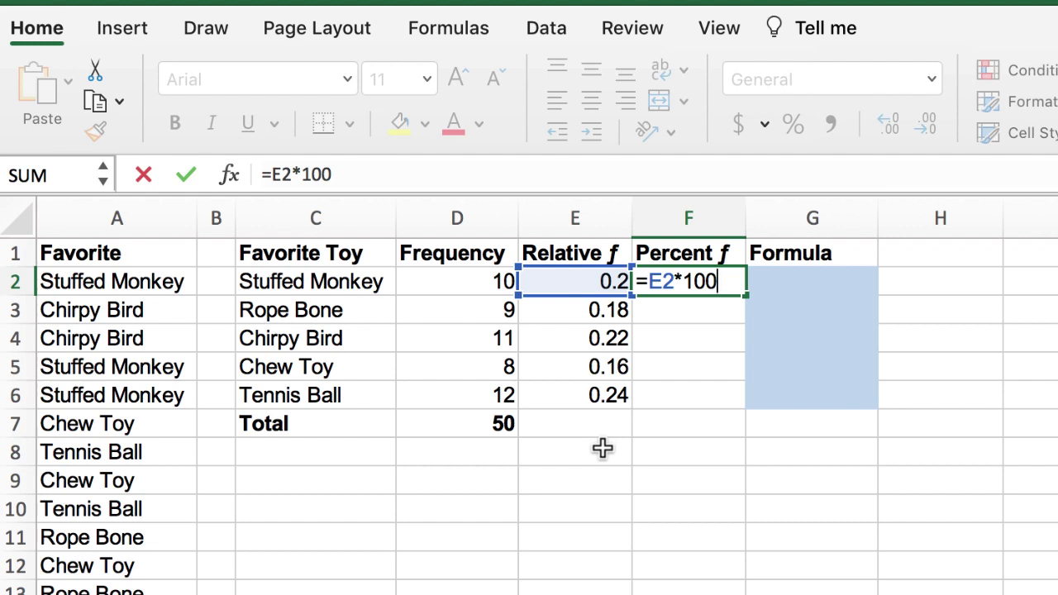
{"action": "key", "text": "Return"}
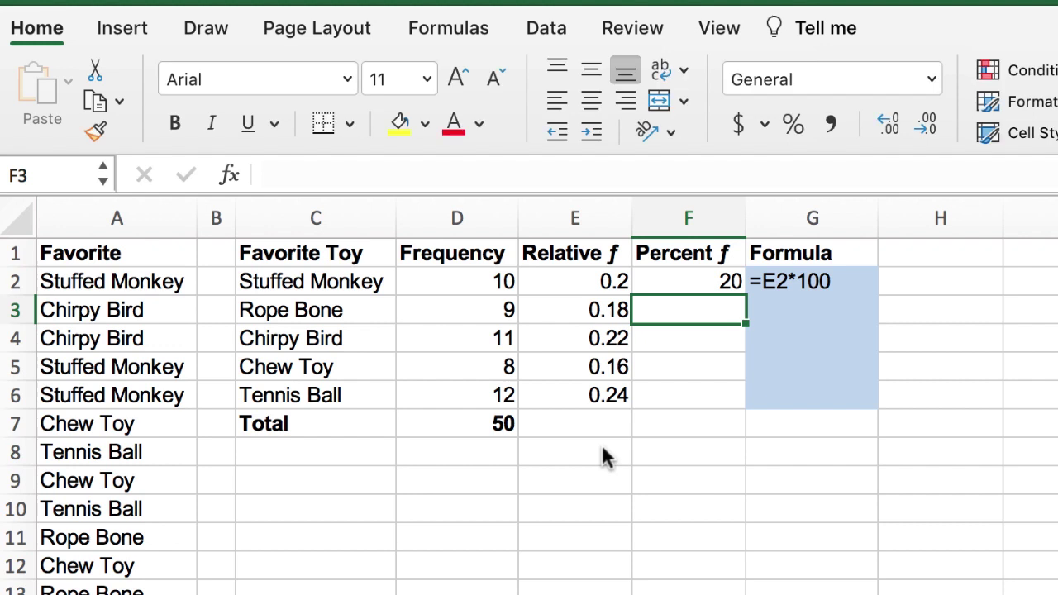
Copy the =E2*100 formula from F2 down through F6 for the remaining toys
{"action": "left_click", "coordinate": [686, 282]}
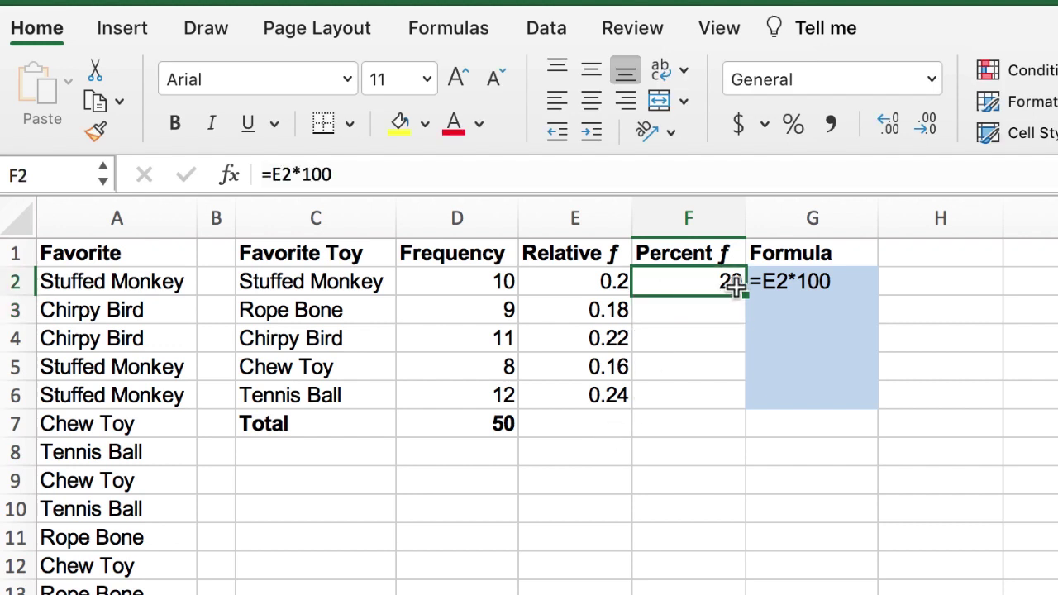
{"action": "left_click_drag", "start_coordinate": [744, 296], "coordinate": [739, 411]}
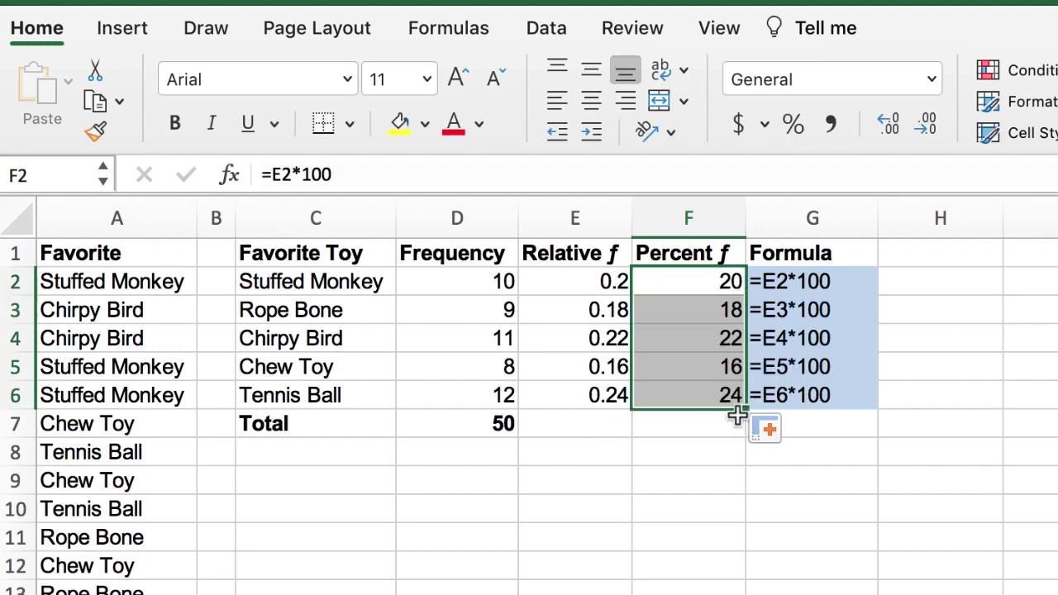
{"action": "left_click", "coordinate": [733, 533]}
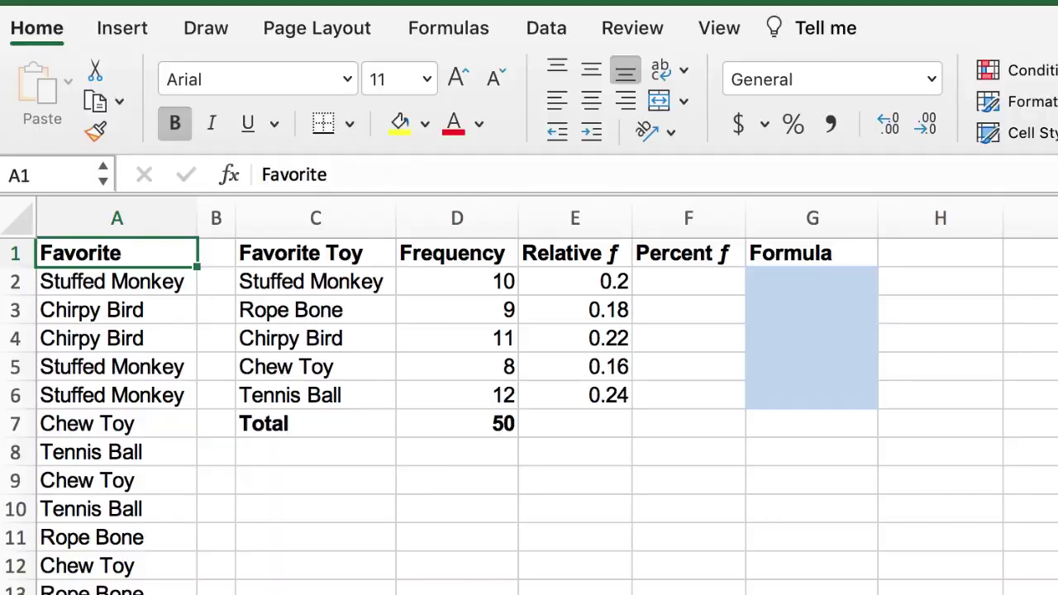
Bring the Stuffed Monkey relative frequency into the Percent f column by entering =E2 in F2
{"action": "left_click", "coordinate": [692, 287]}
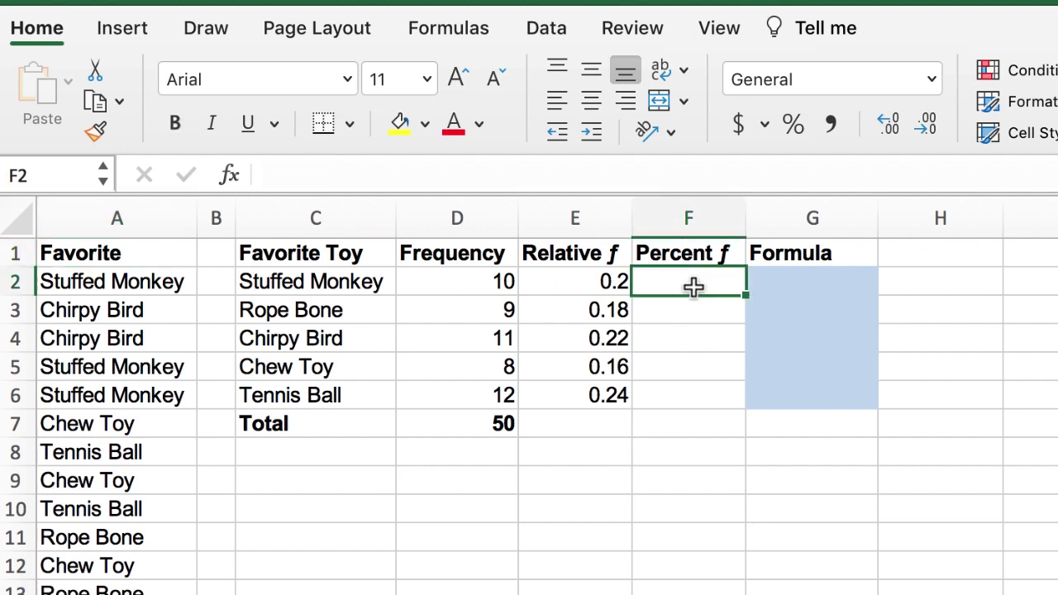
{"action": "type", "text": "="}
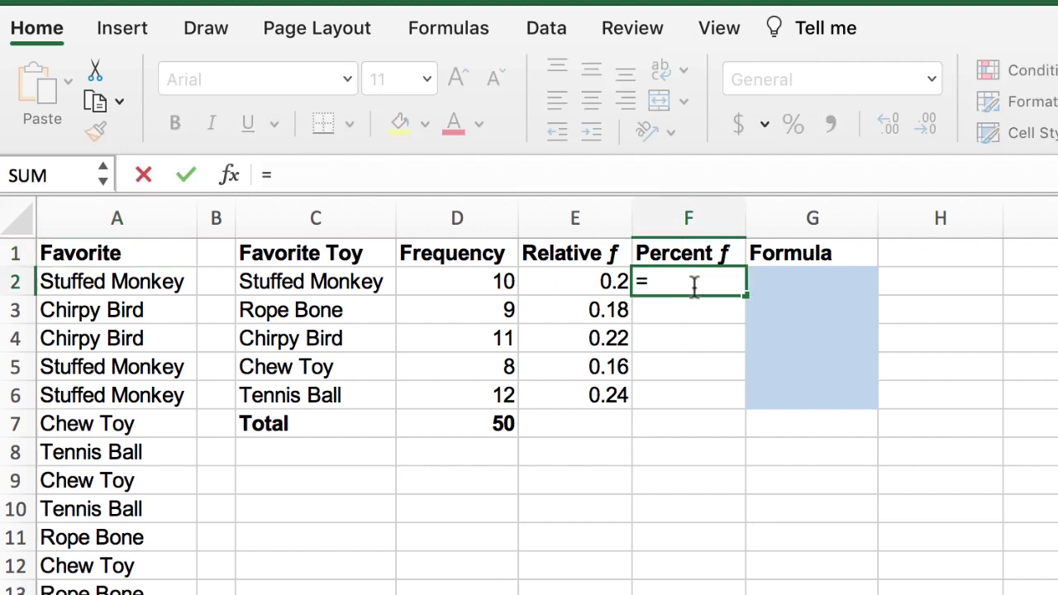
{"action": "left_click", "coordinate": [547, 285]}
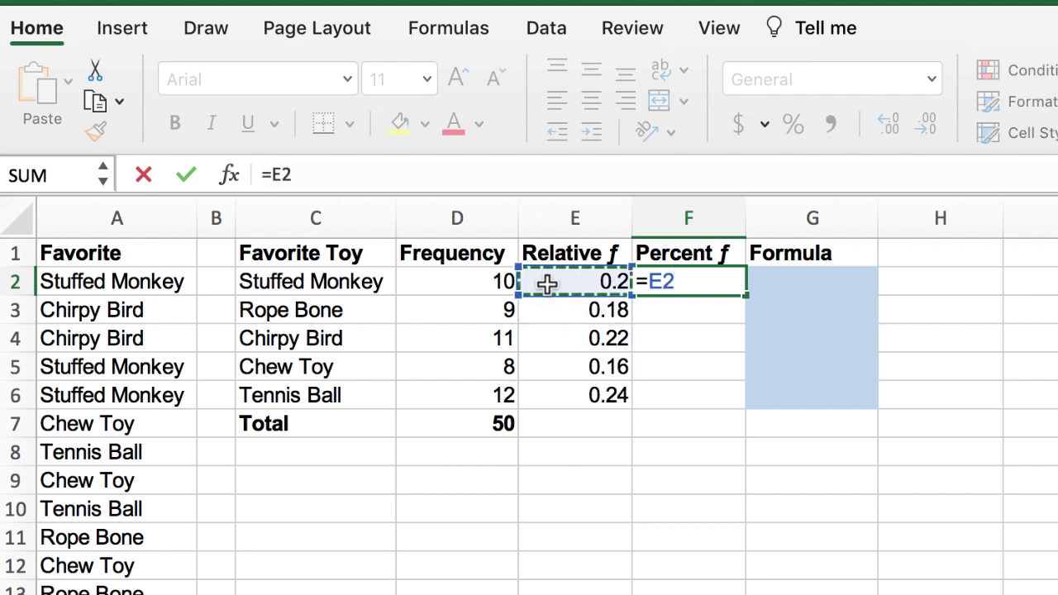
{"action": "key", "text": "Return"}
Copy the F2 formula down through F6 and format F2:F6 as percentages
{"action": "left_click", "coordinate": [720, 281]}
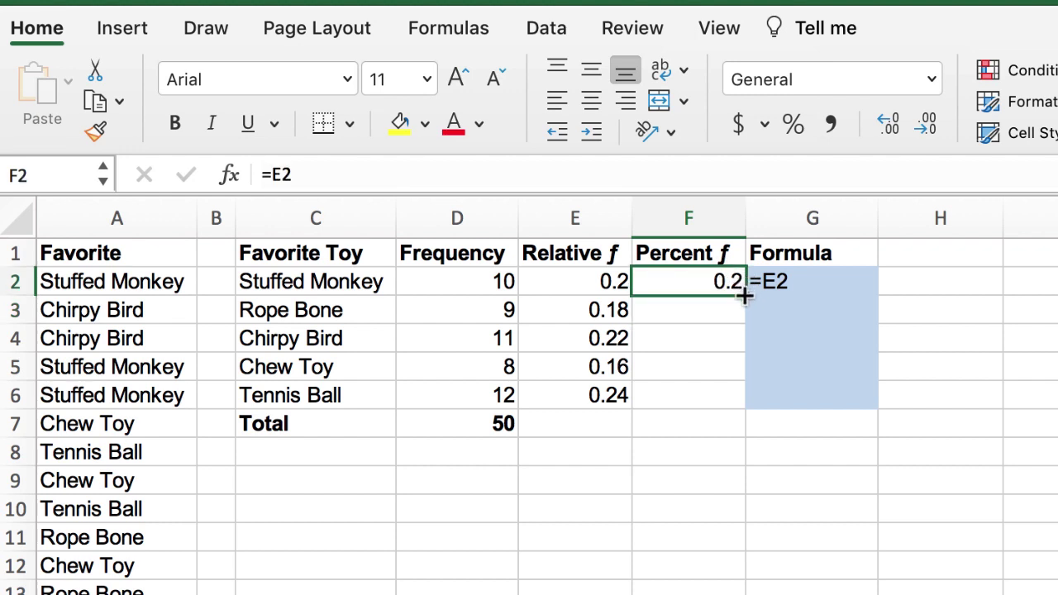
{"action": "left_click_drag", "start_coordinate": [746, 295], "coordinate": [737, 406]}
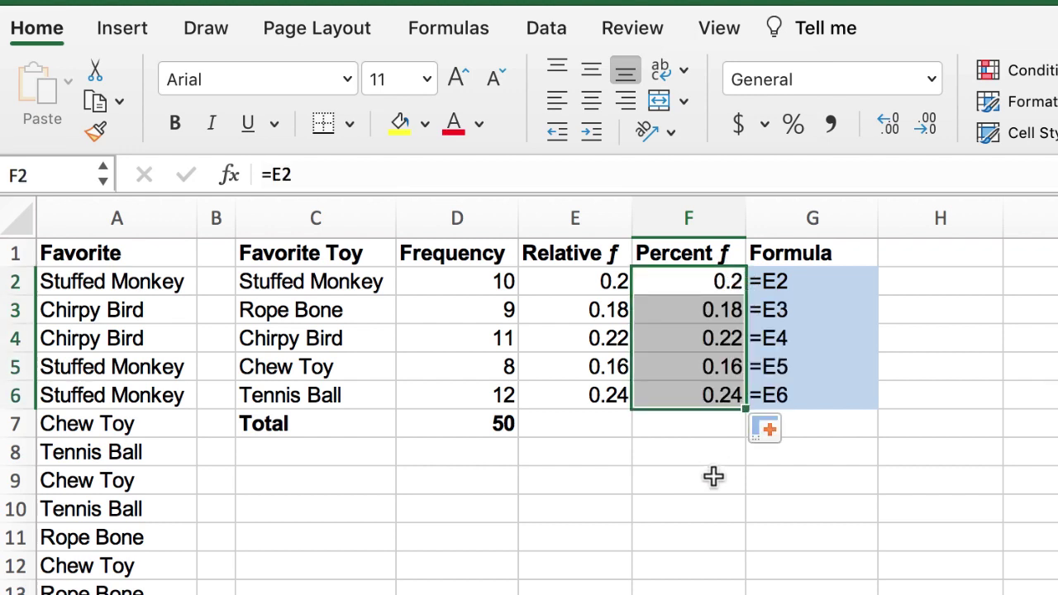
{"action": "left_click", "coordinate": [802, 129]}
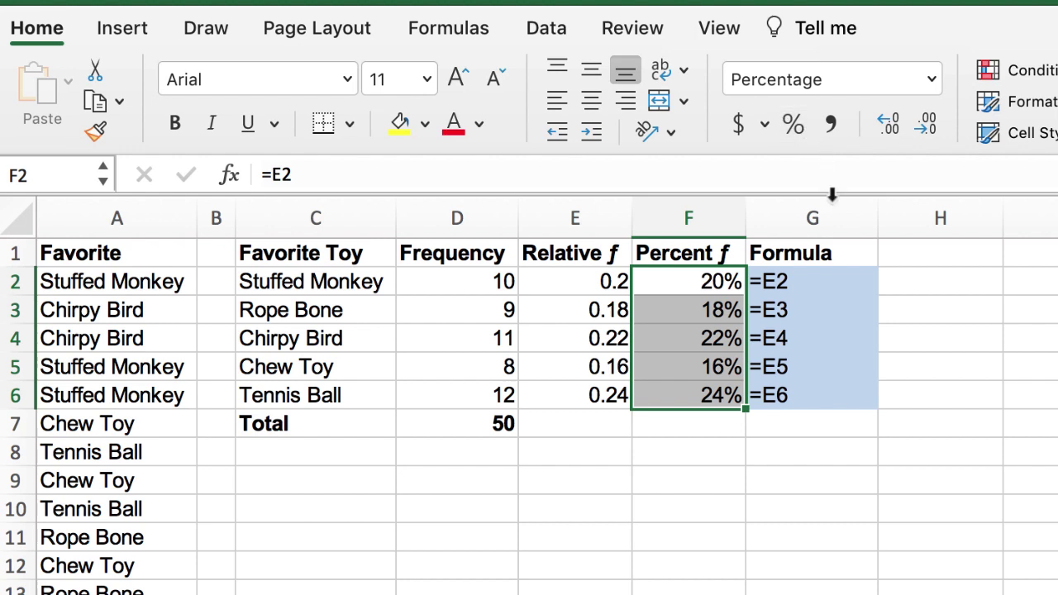
{"action": "left_click", "coordinate": [724, 509]}
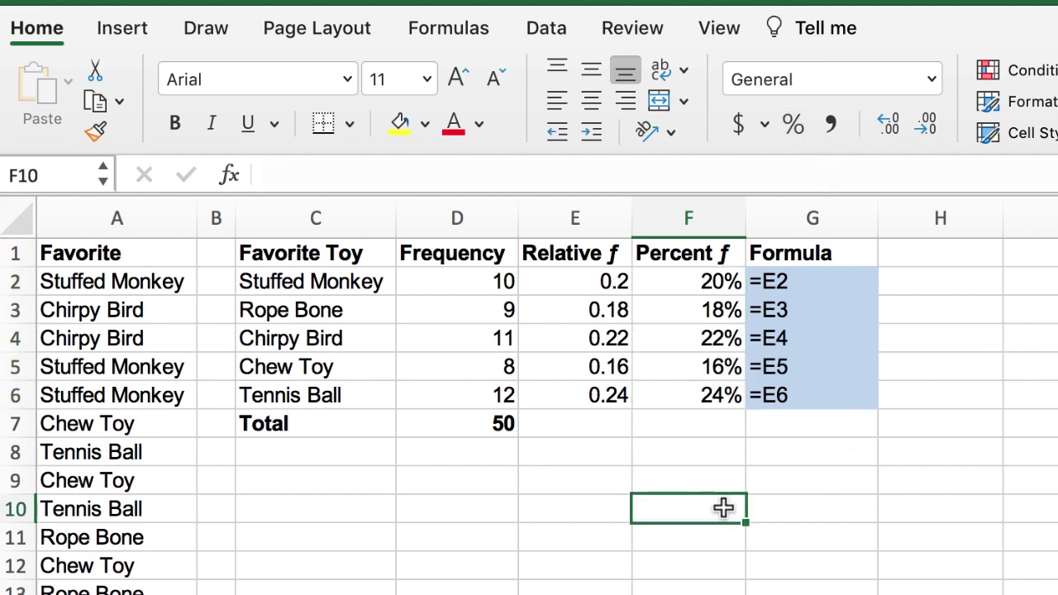